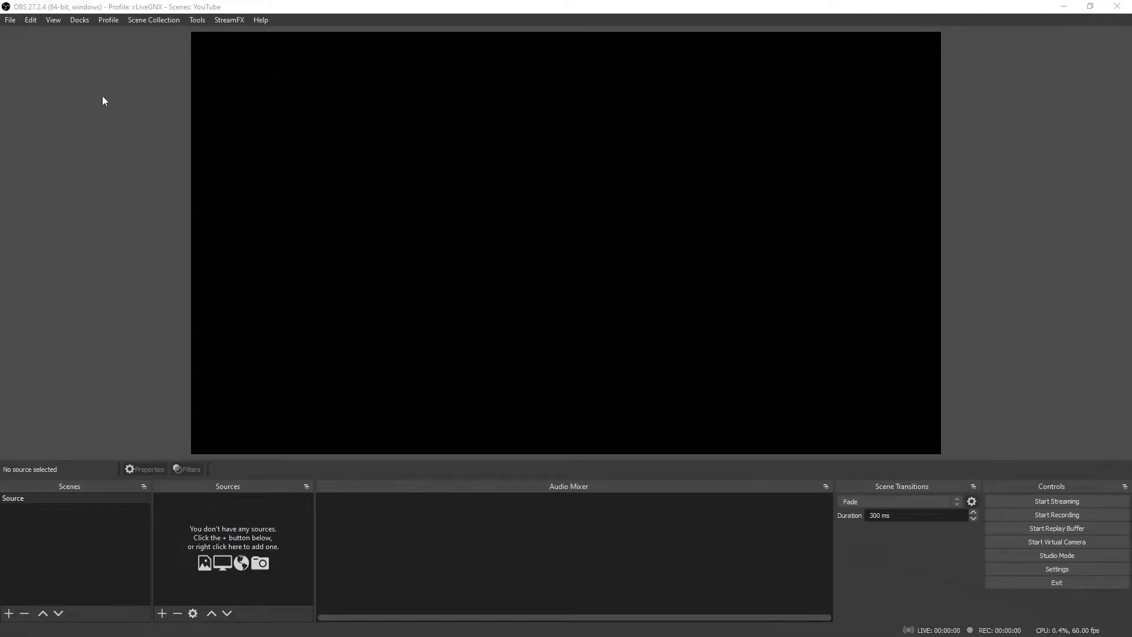
Open Settings to the Output page's Recording options
click(10, 21)
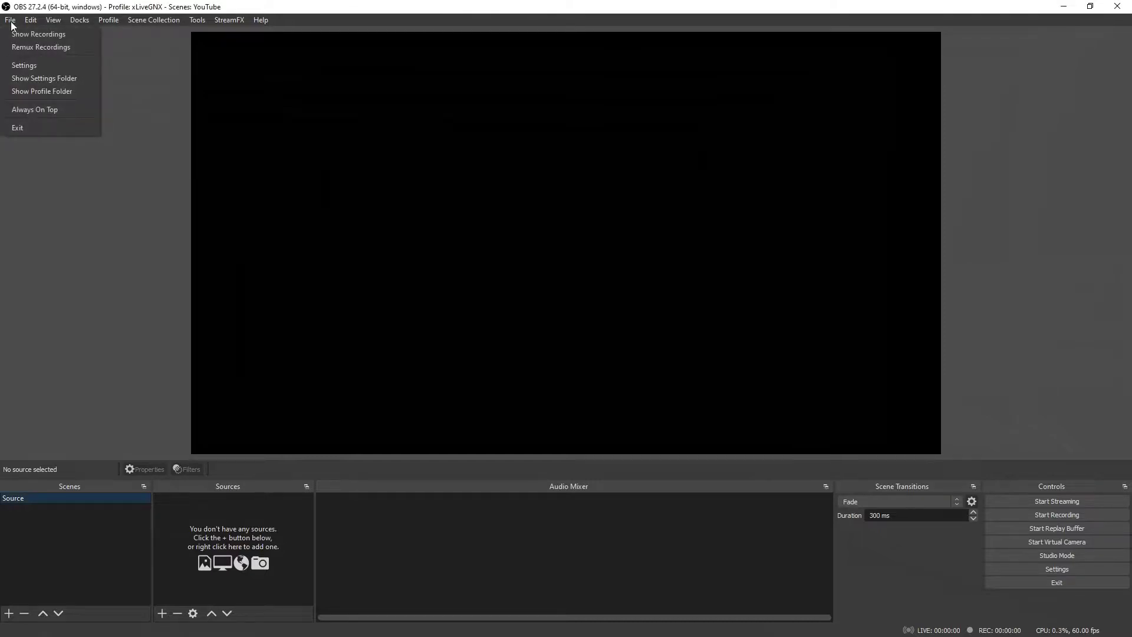
click(24, 64)
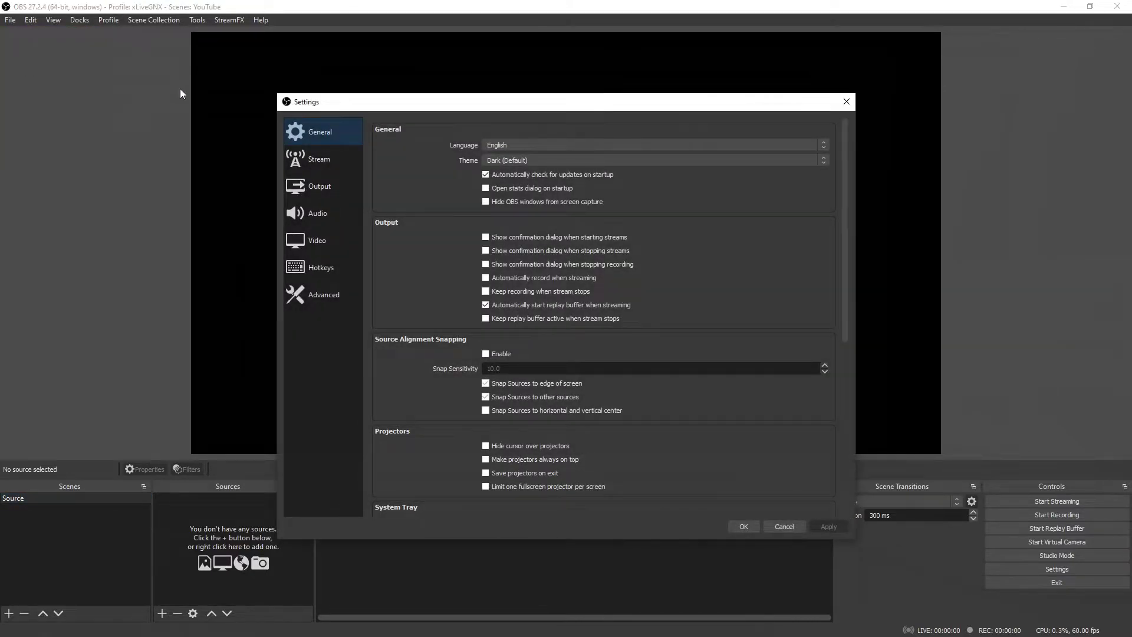
click(312, 188)
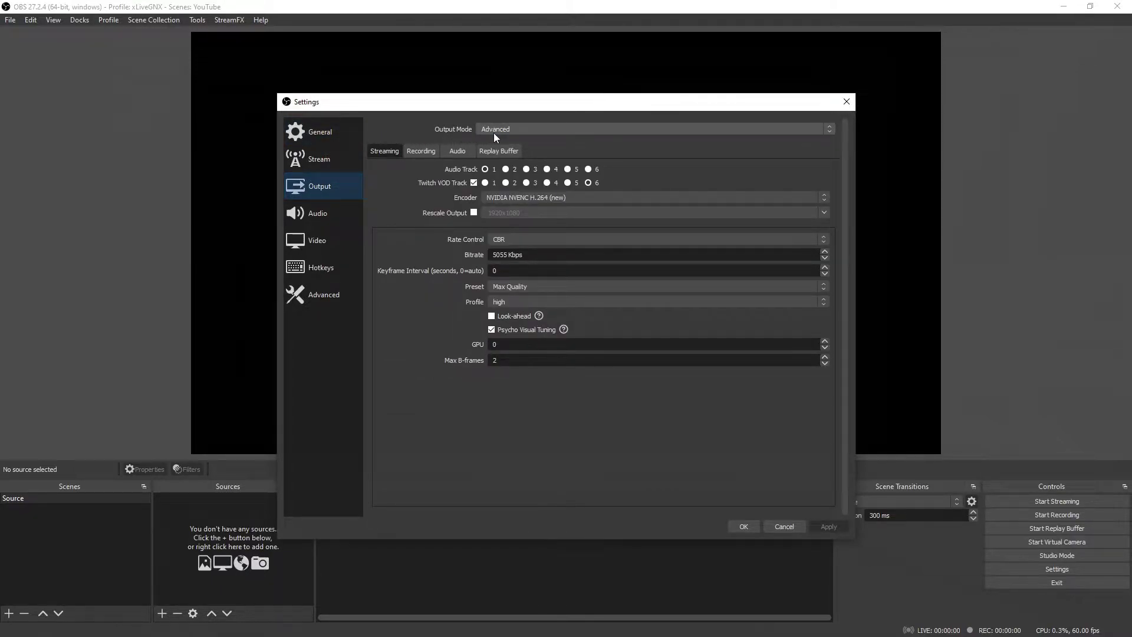
click(422, 154)
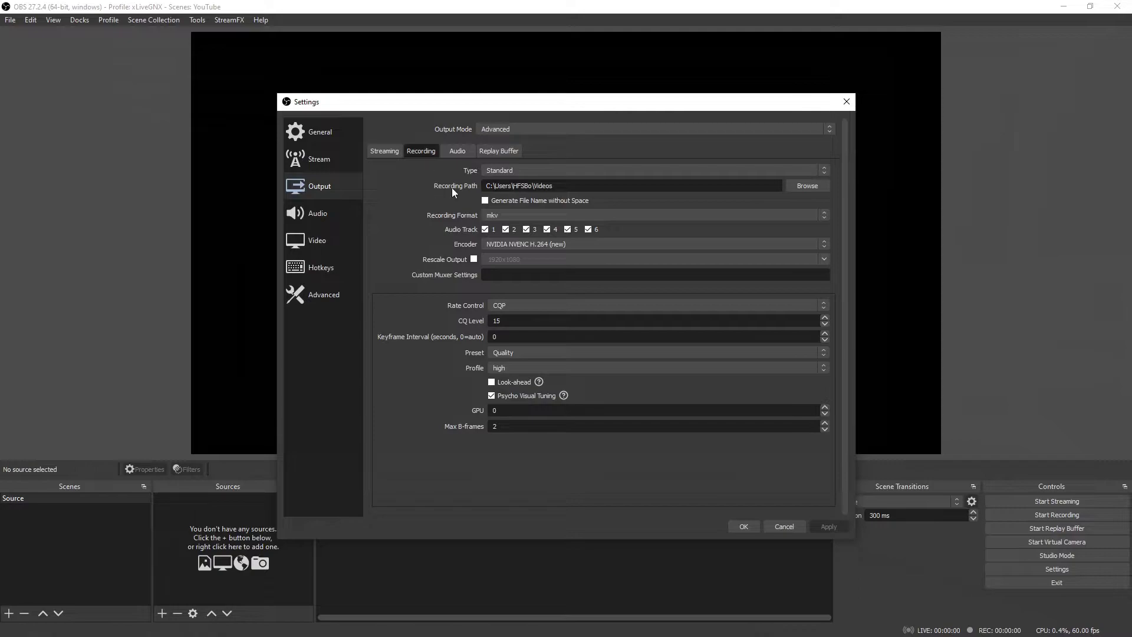
Set the recording path to the Videos folder and check the recording format list
click(804, 185)
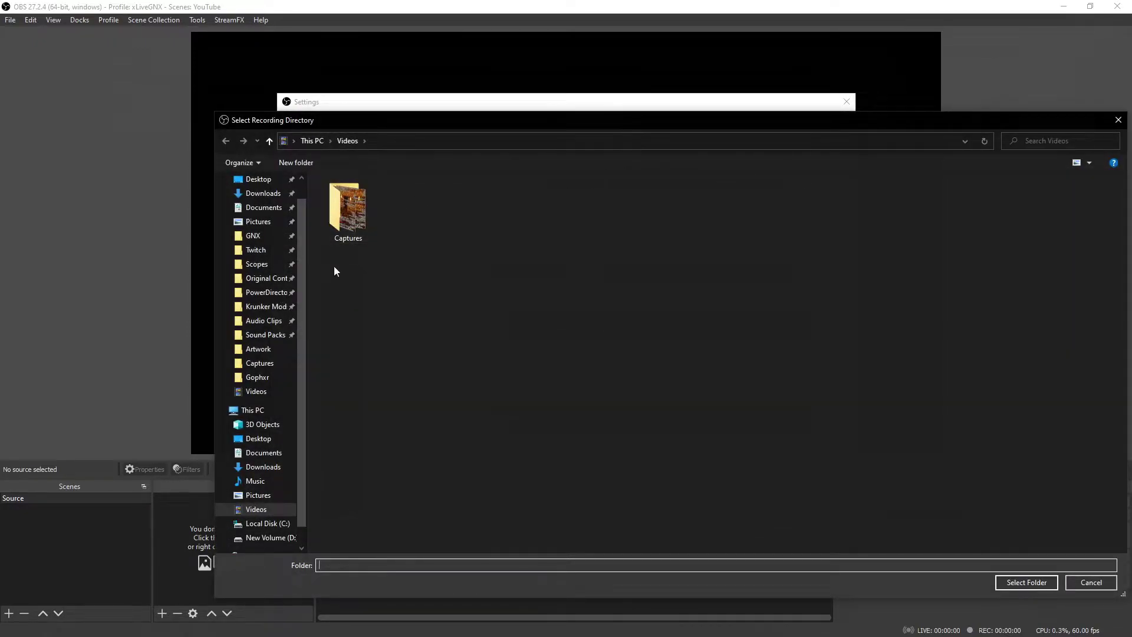
click(1091, 583)
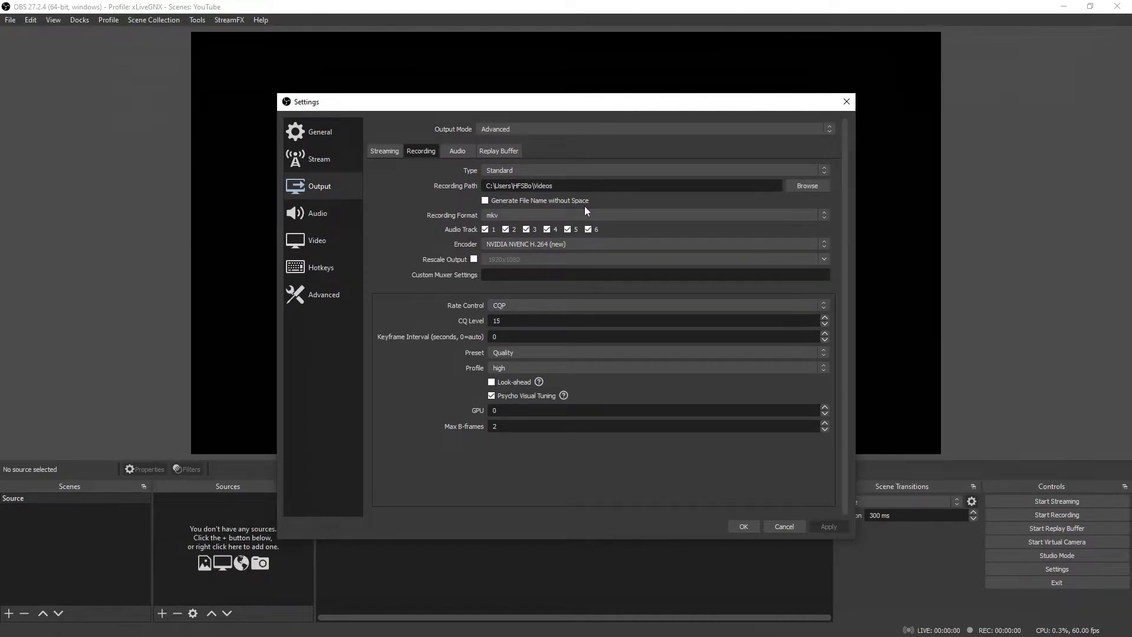
click(517, 215)
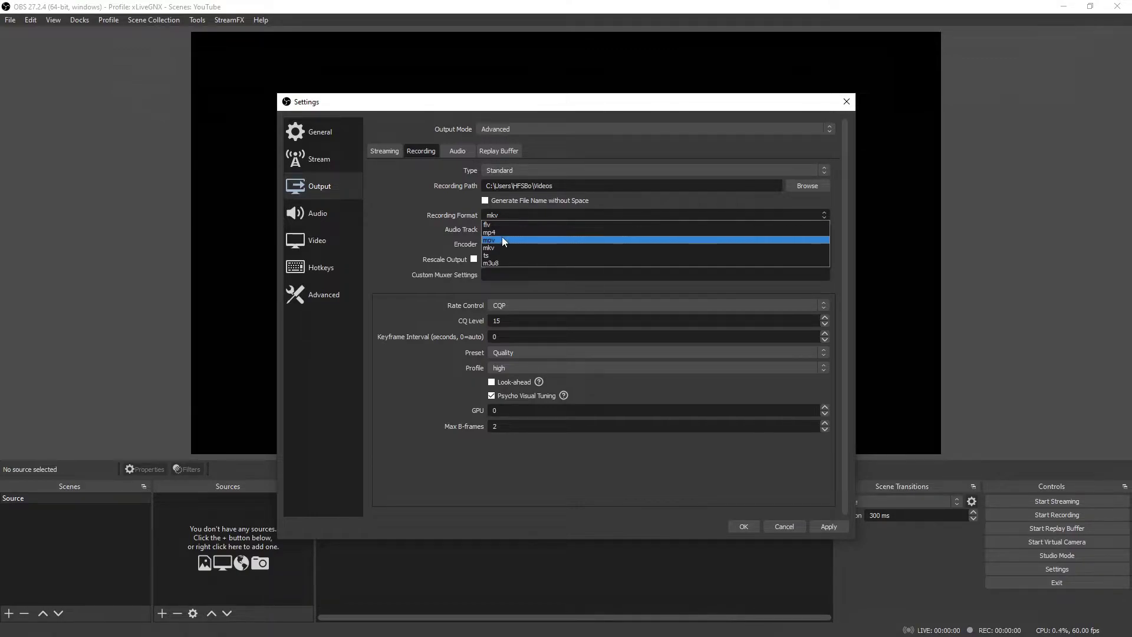
Keep mkv as the recording format and select the NVIDIA NVENC H.264 (new) encoder
click(503, 246)
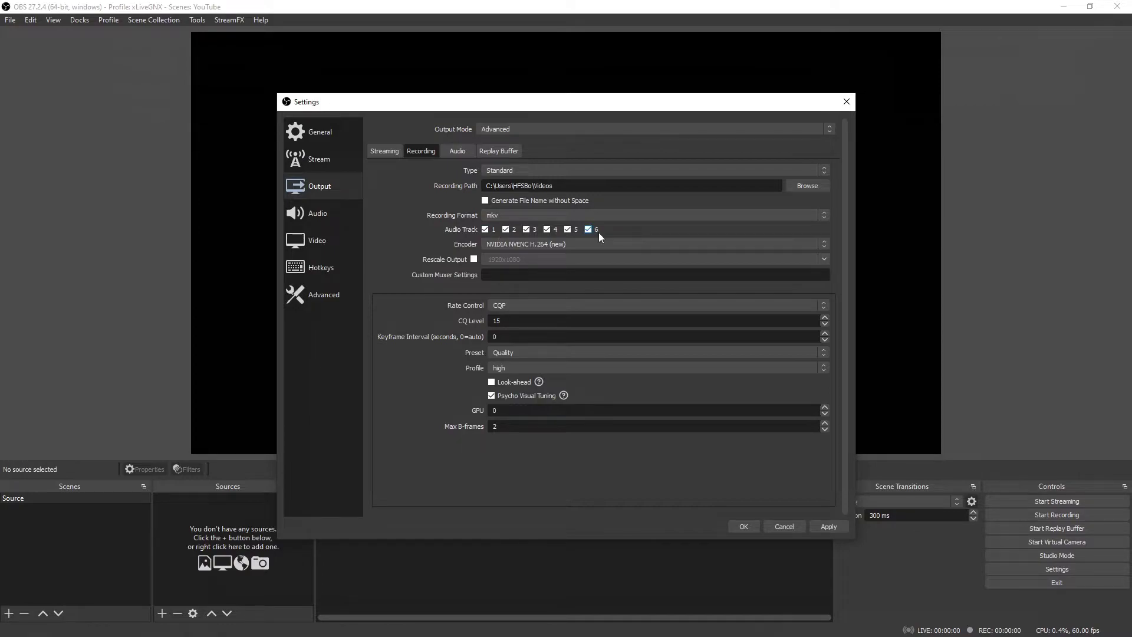
click(530, 246)
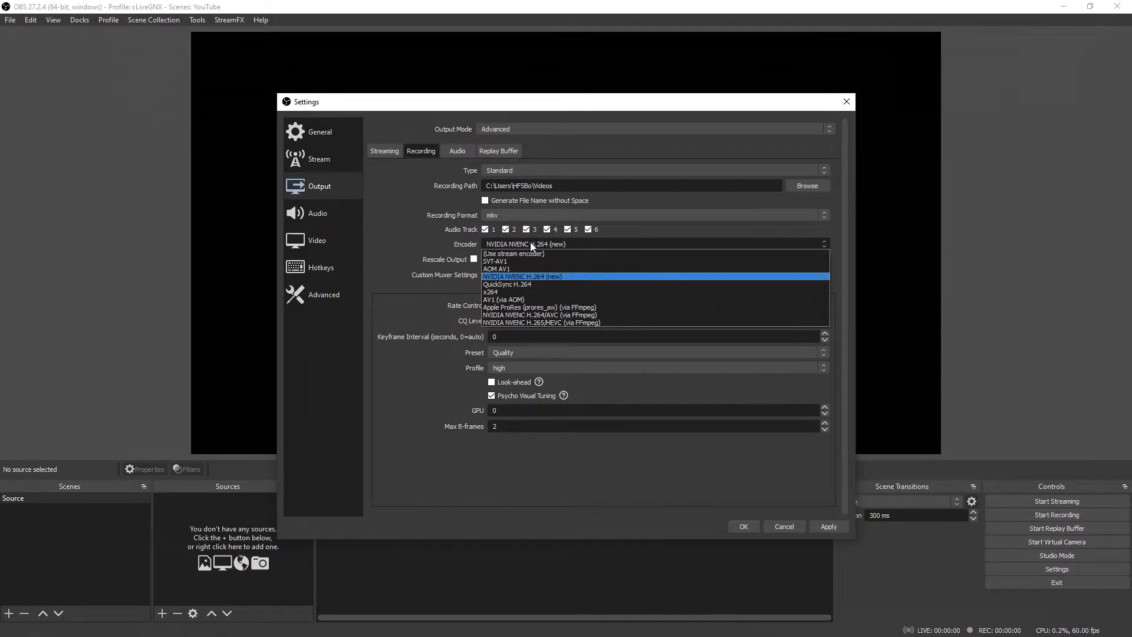
click(540, 277)
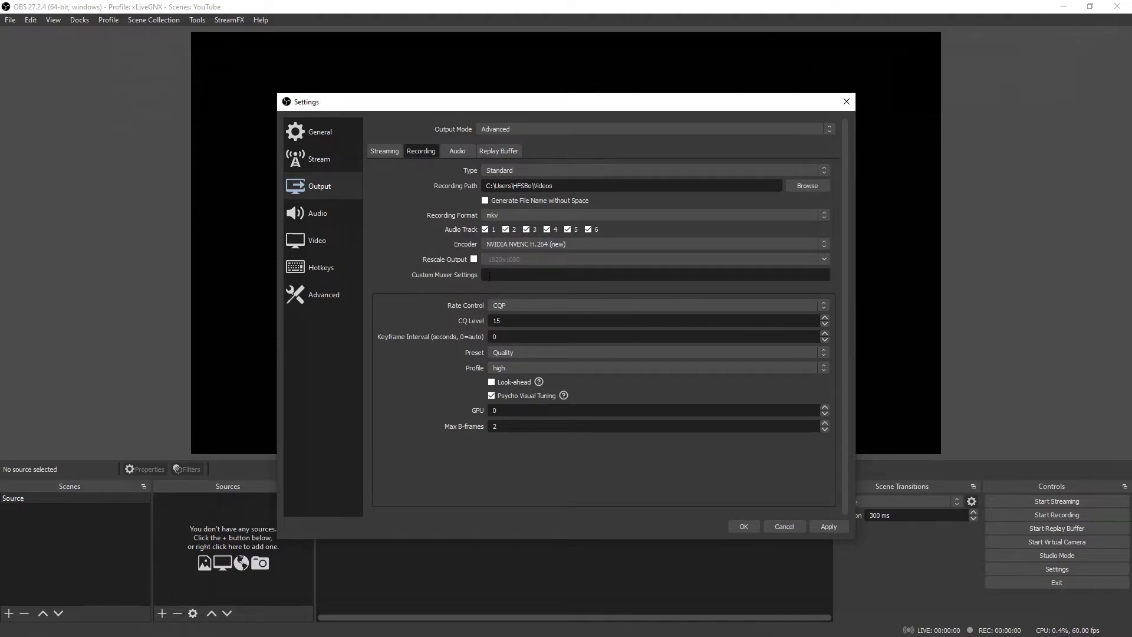
Use CQP rate control at CQ level 15 with Quality preset and high profile, then view Audio settings
click(522, 306)
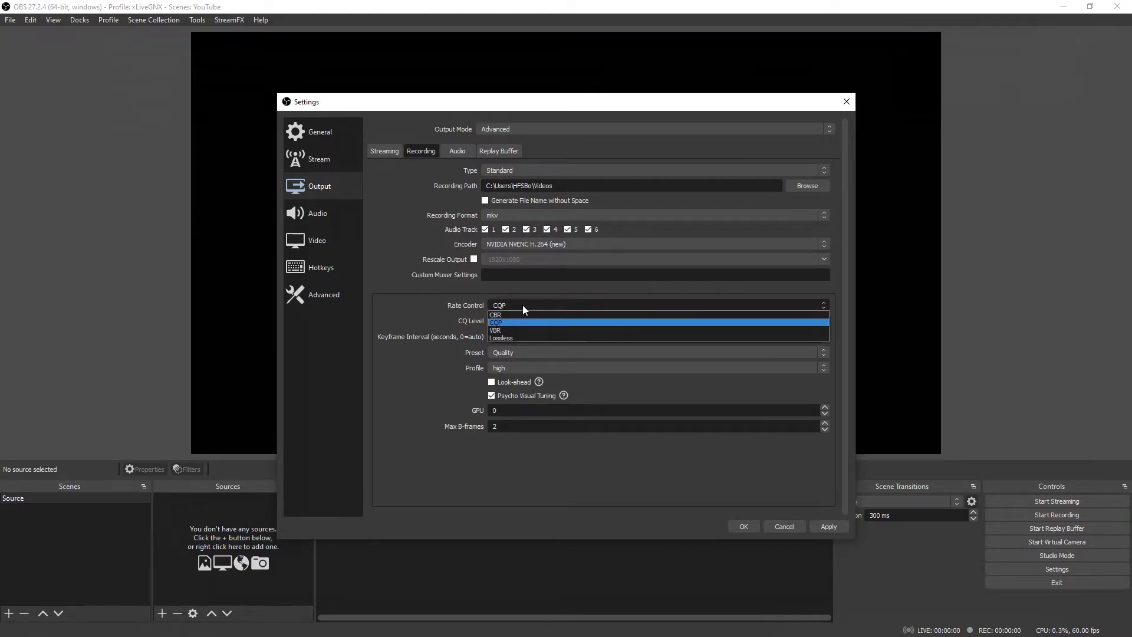
click(517, 322)
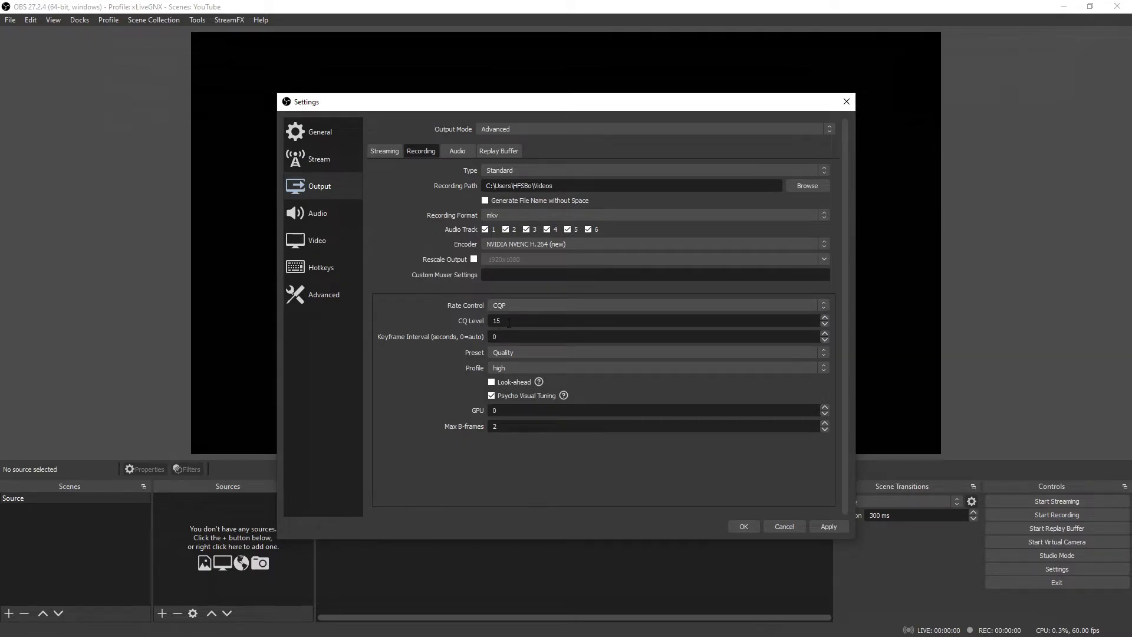
click(526, 352)
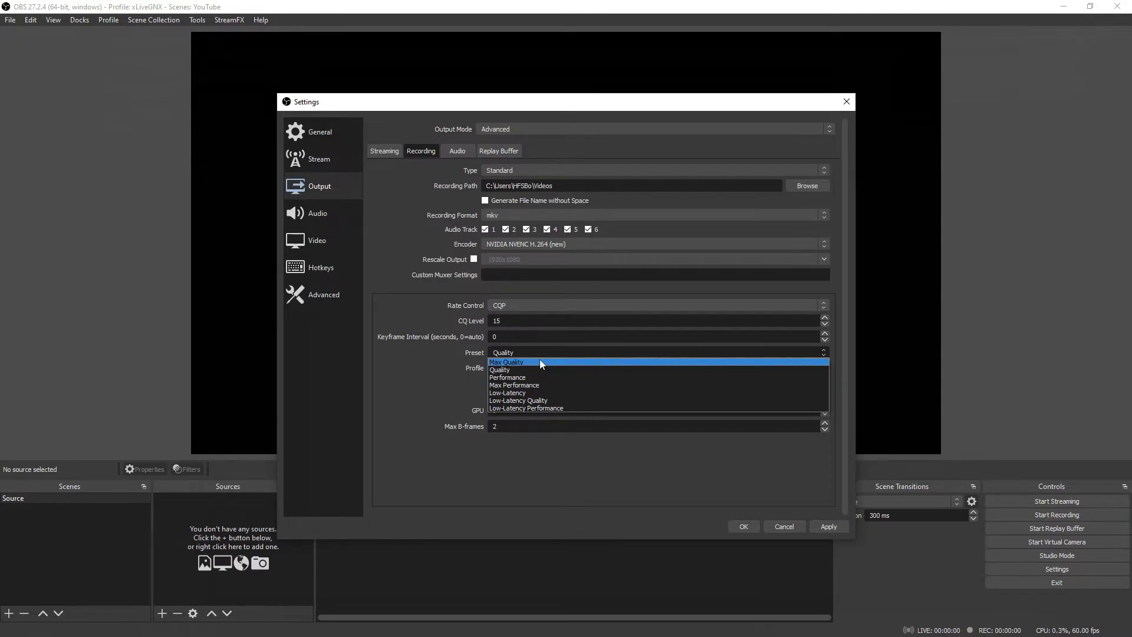
click(438, 363)
click(515, 368)
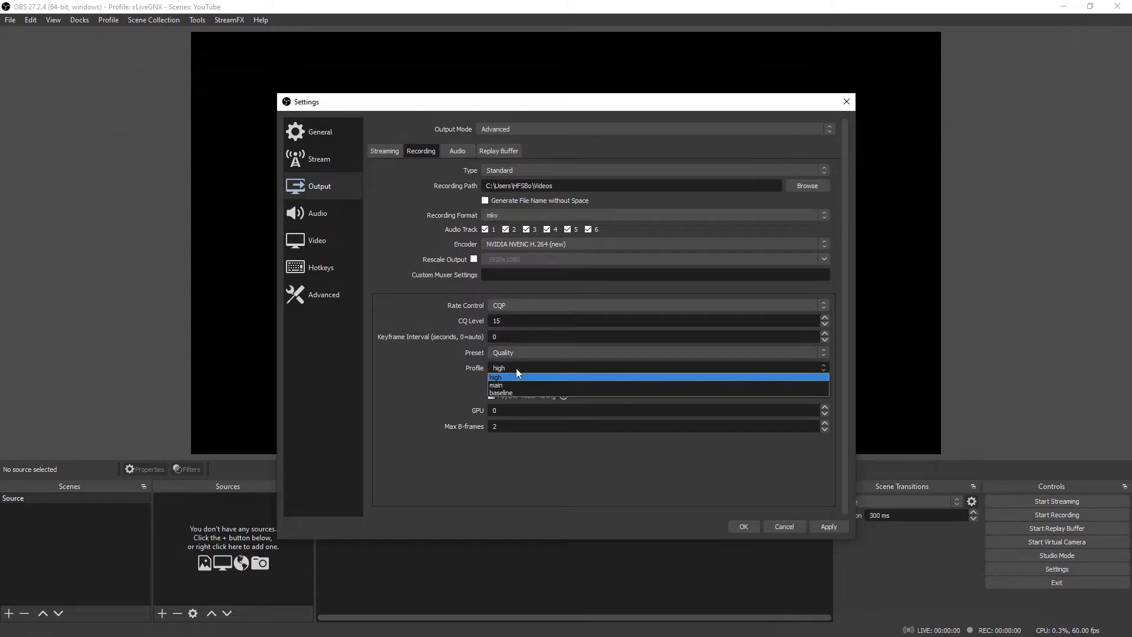
click(512, 379)
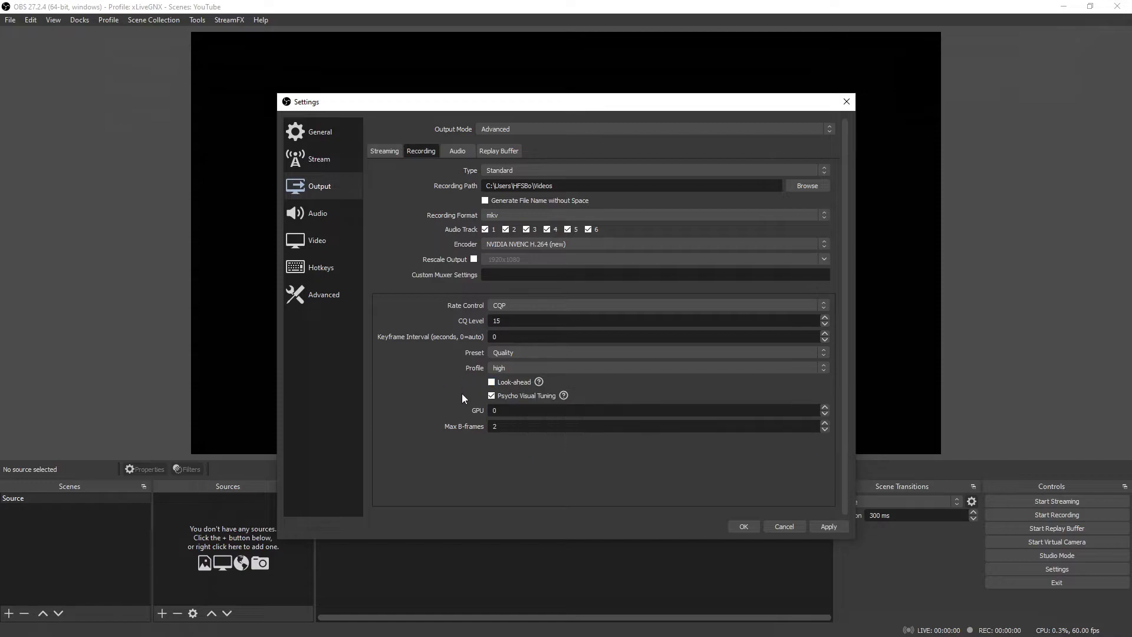
mouse_move(527, 397)
click(329, 219)
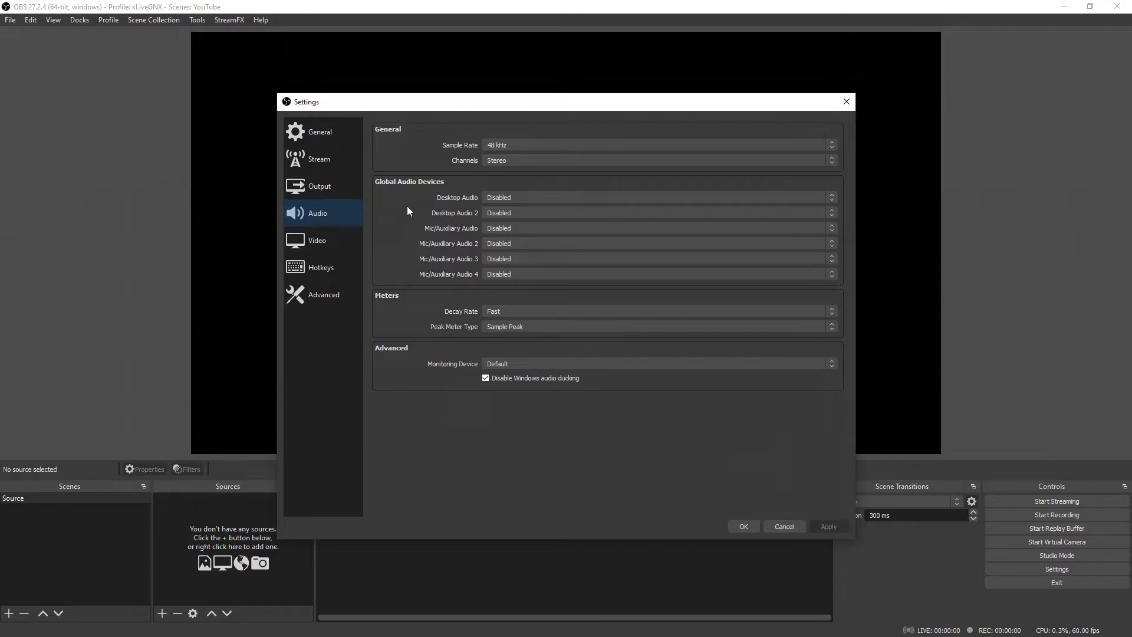
Set Desktop Audio to Default and Mic/Aux to Microphone (Realtek Audio USB), then apply and close
click(512, 200)
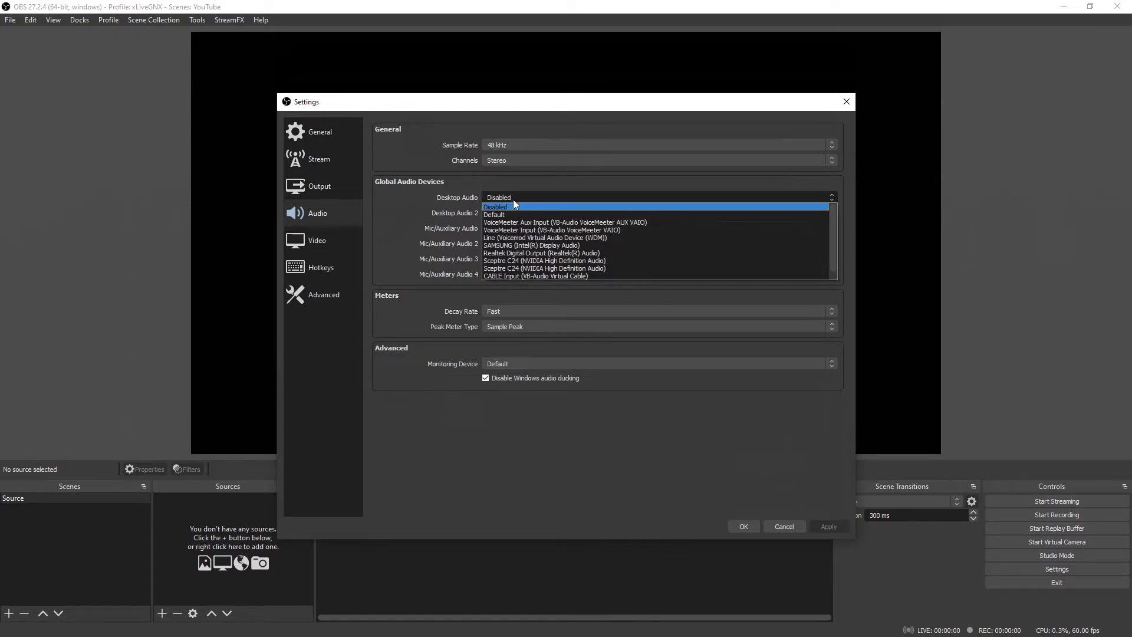
click(506, 208)
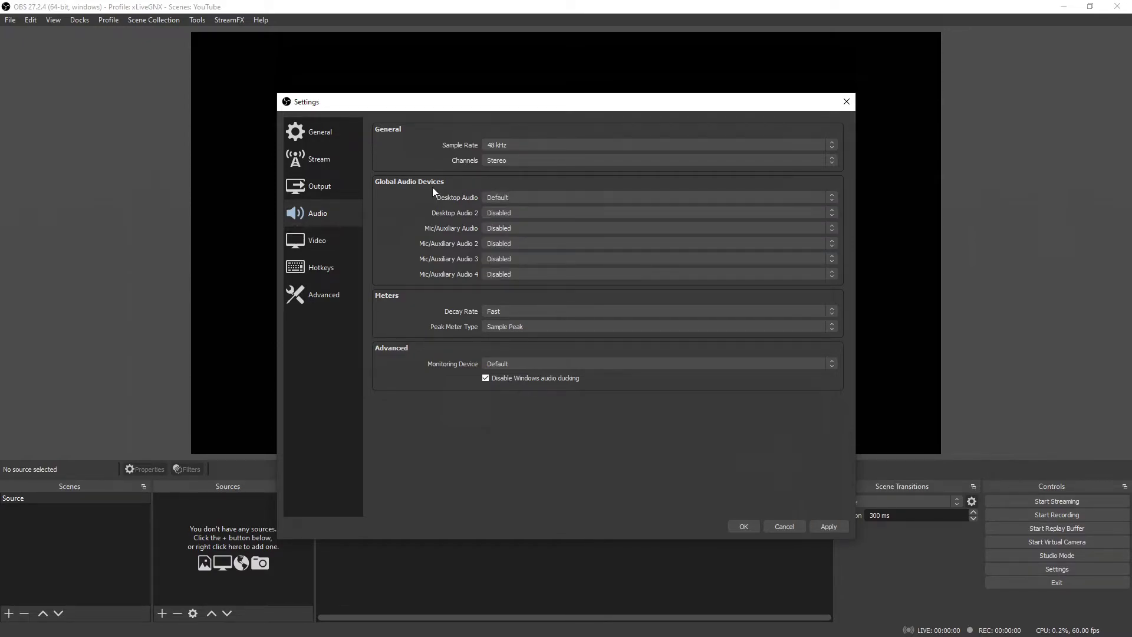
click(506, 233)
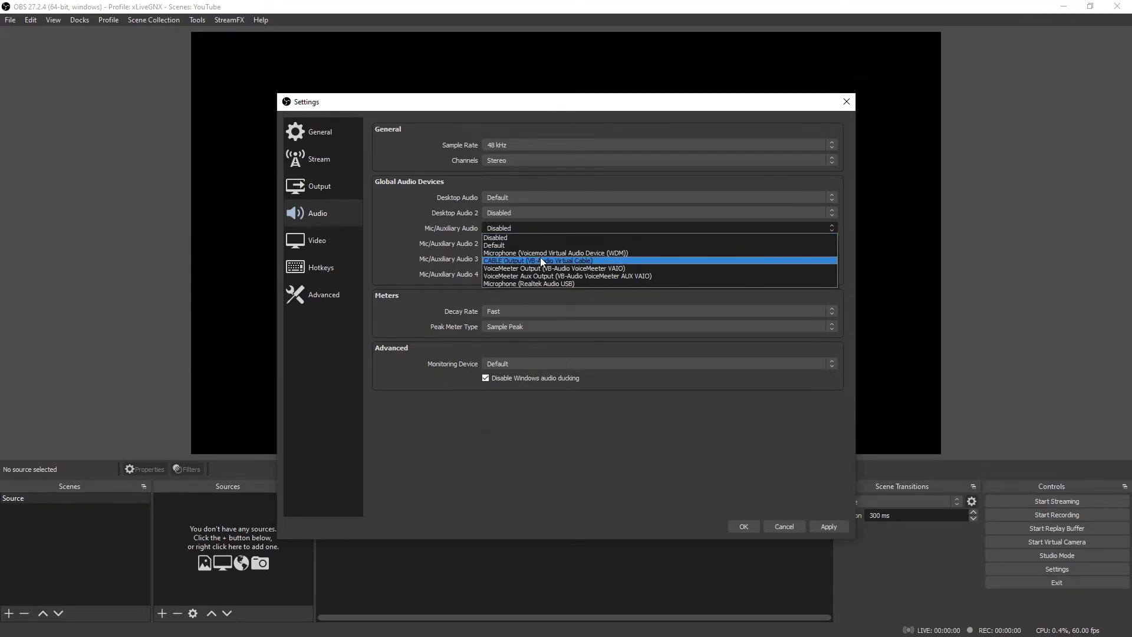
click(531, 284)
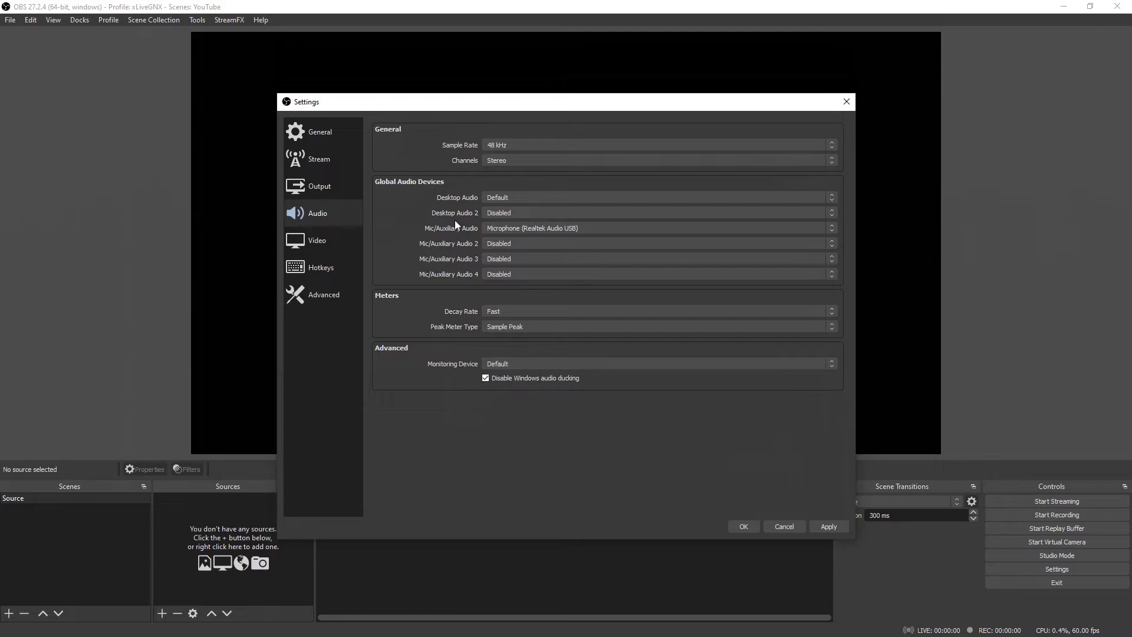
click(840, 527)
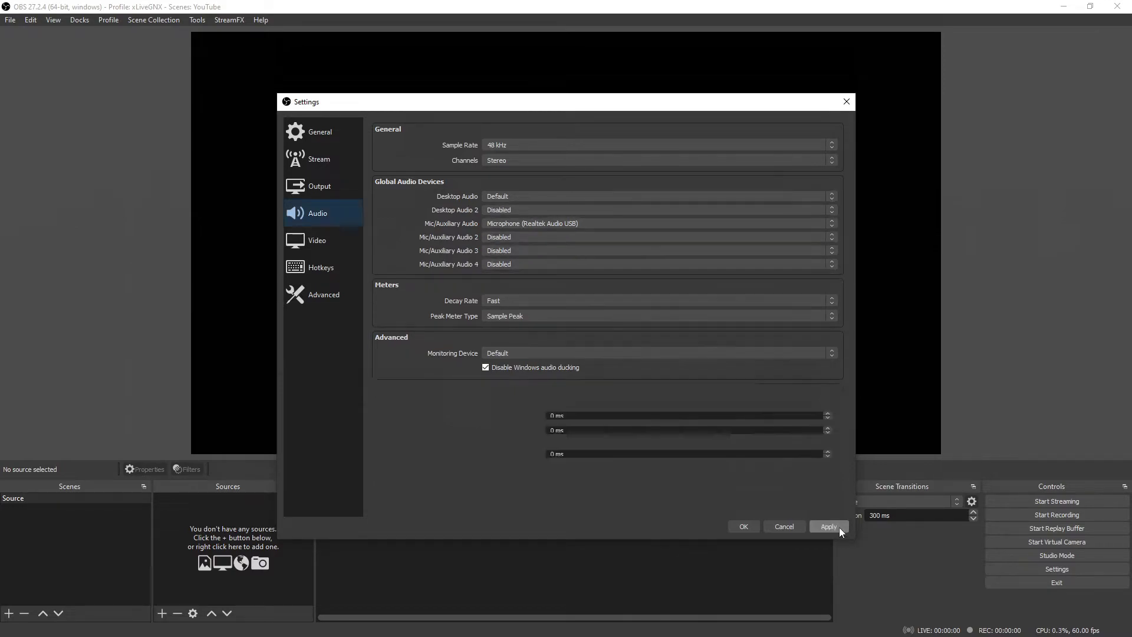
click(752, 525)
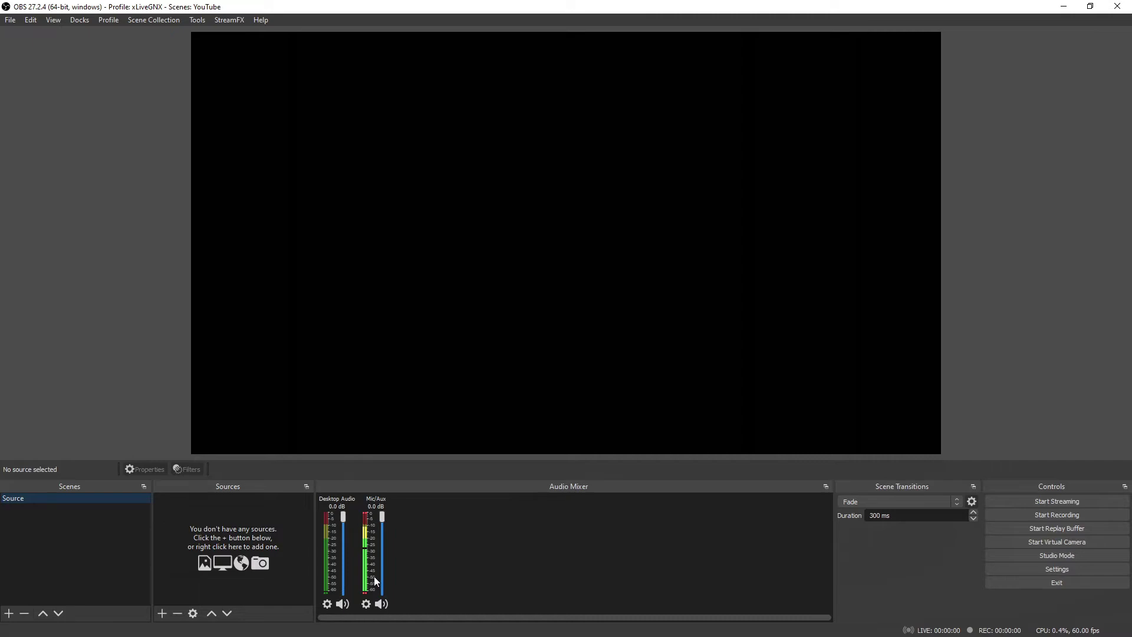
Check the Mic/Aux channel options in the mixer, then begin adding a new source
click(366, 604)
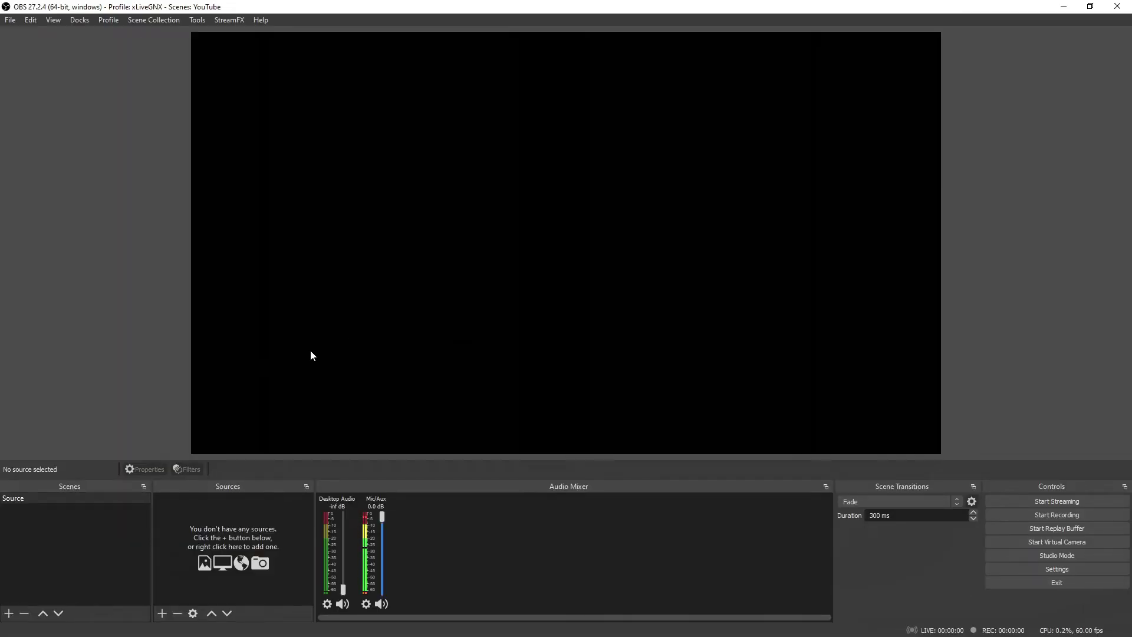
click(161, 613)
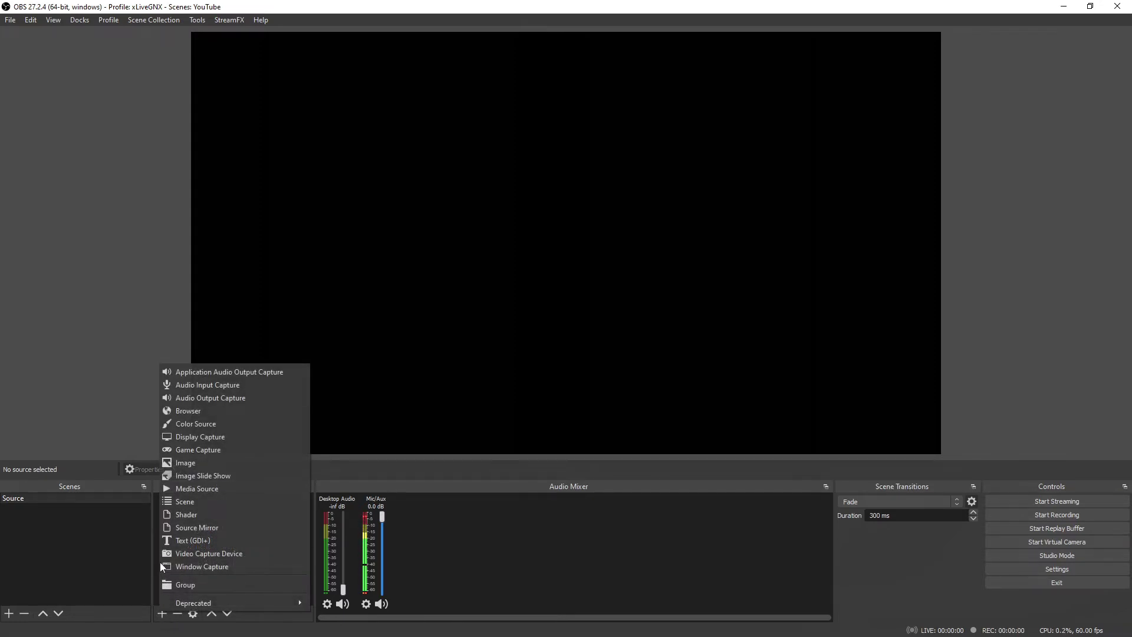
Add a Display Capture source capturing Display 3, the primary monitor
click(200, 437)
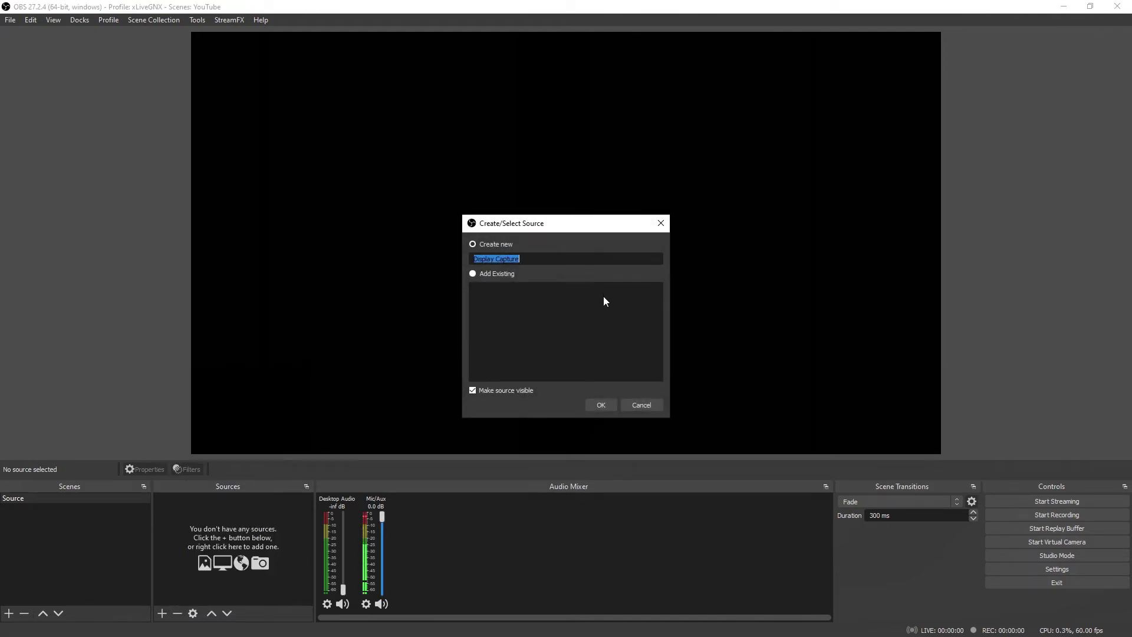
click(610, 407)
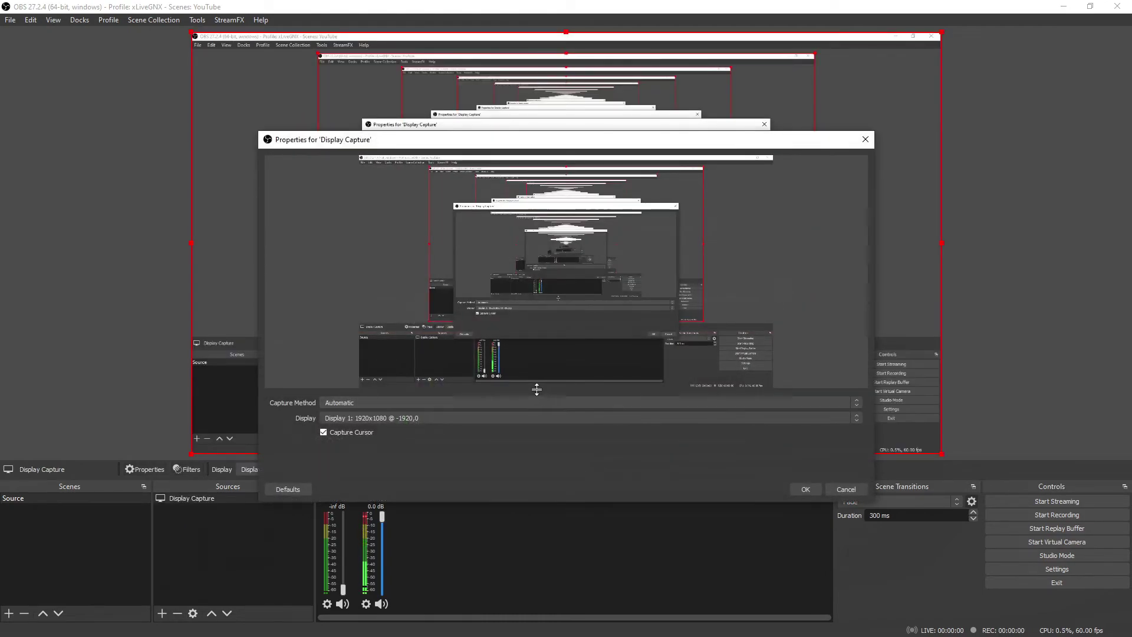
click(346, 421)
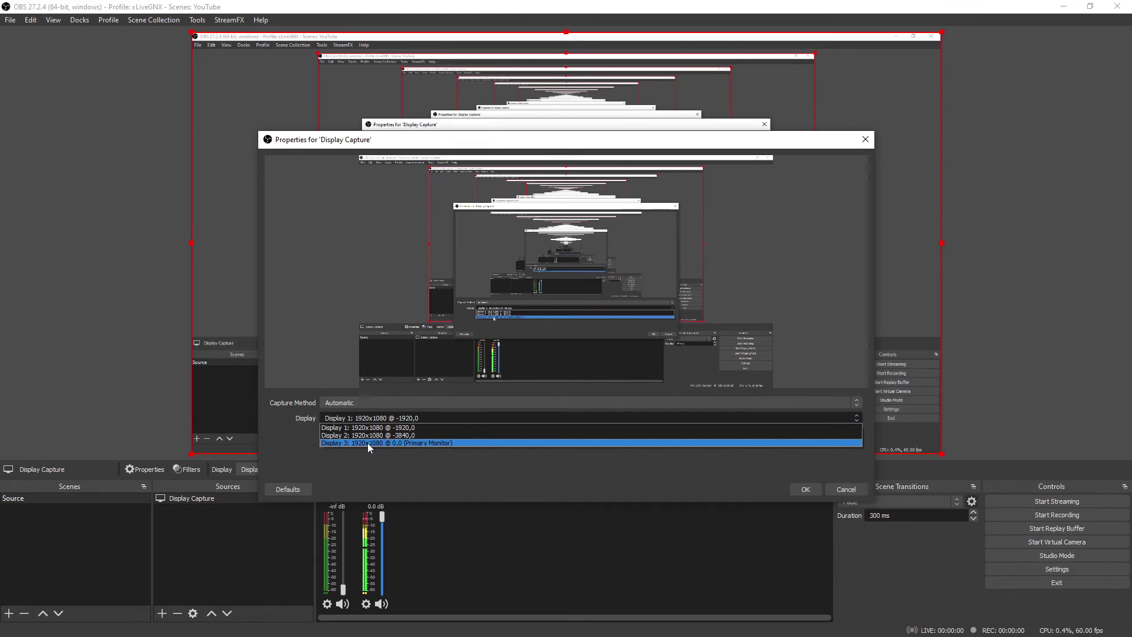
click(367, 443)
click(795, 489)
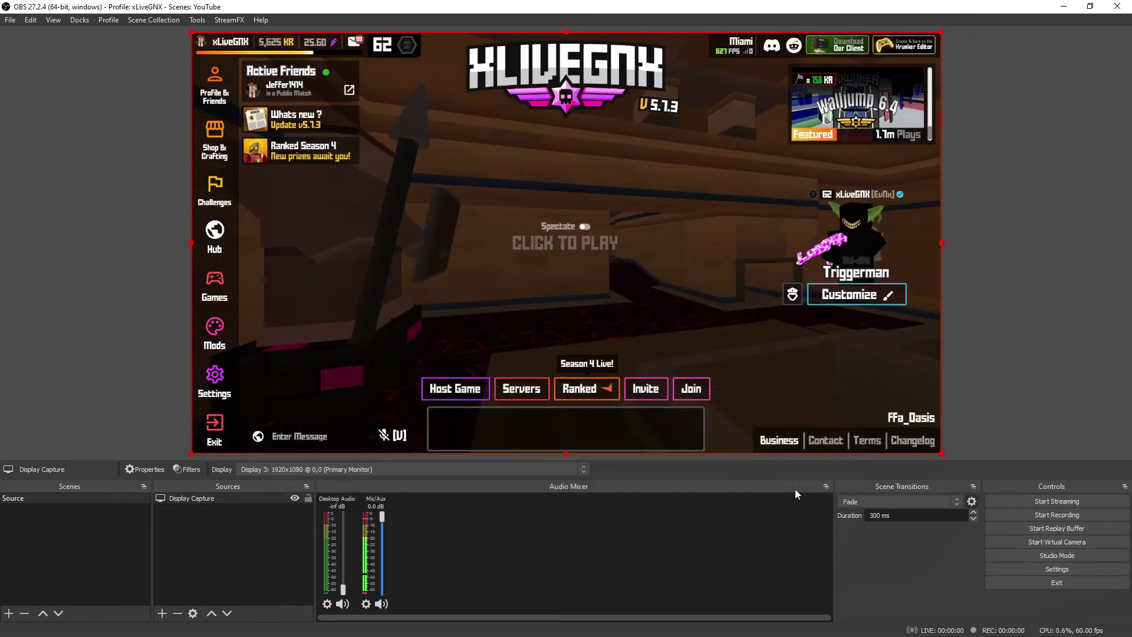